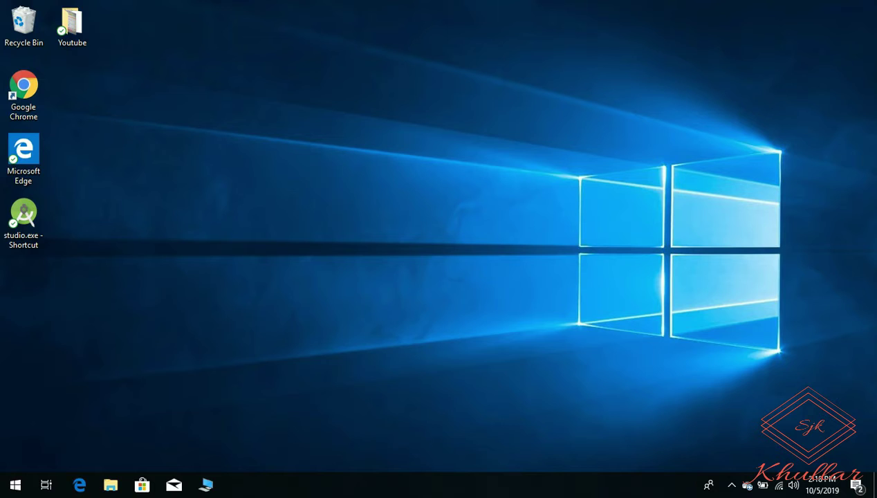
Try launching Android Studio, dismiss its launch error, and search the web for JAVA.
{"action": "double_click", "coordinate": [23, 222]}
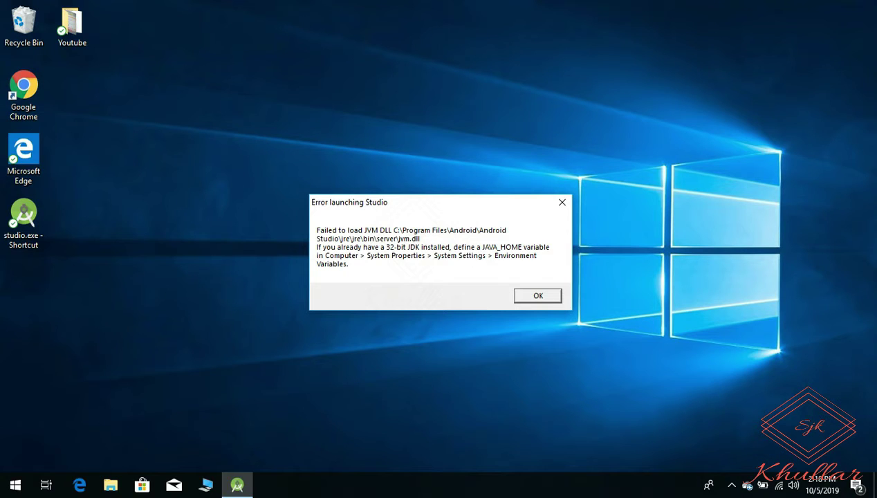
{"action": "key", "text": "Return"}
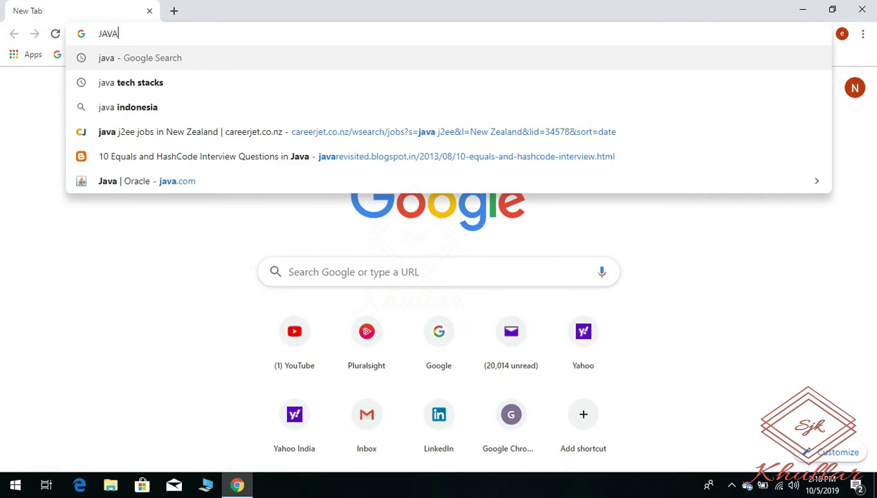
{"action": "key", "text": "Return"}
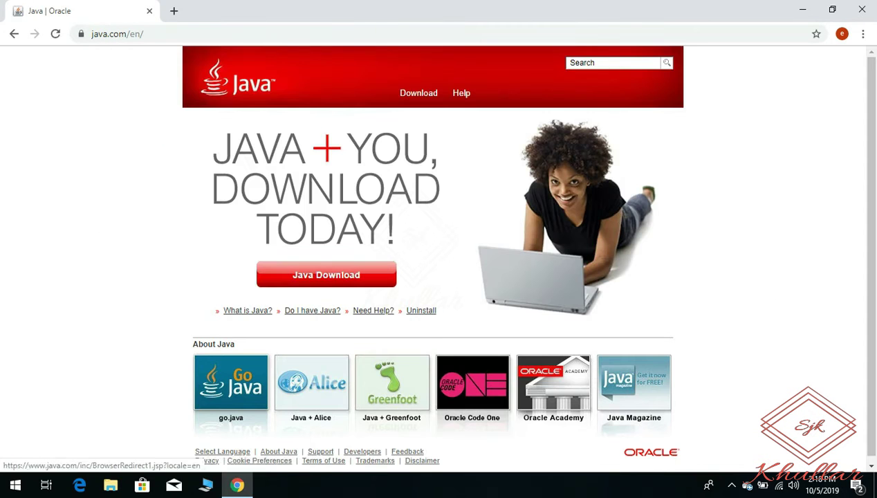
Search java.com for 'jdk' and follow 'Developing Java programs with the JDK' to the JDK downloads page.
{"action": "left_click", "coordinate": [595, 63]}
{"action": "key", "text": "Down"}
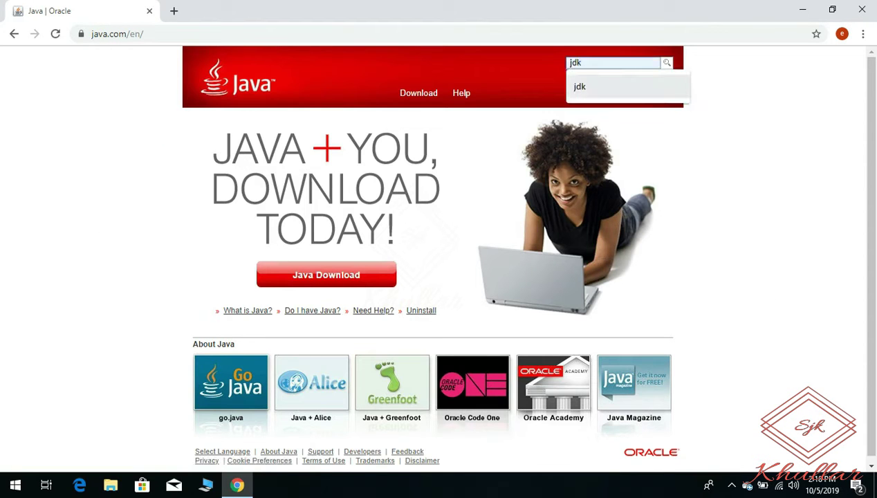
{"action": "left_click", "coordinate": [575, 63]}
{"action": "key", "text": "Return"}
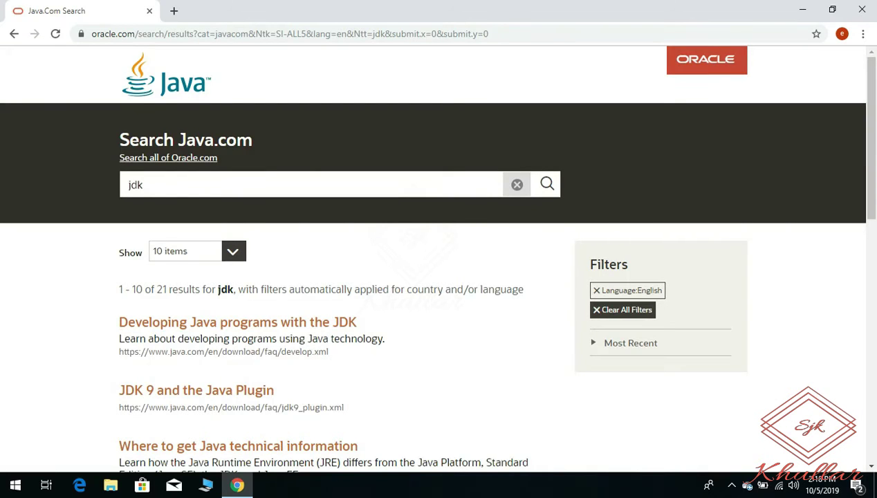
{"action": "left_click", "coordinate": [237, 323]}
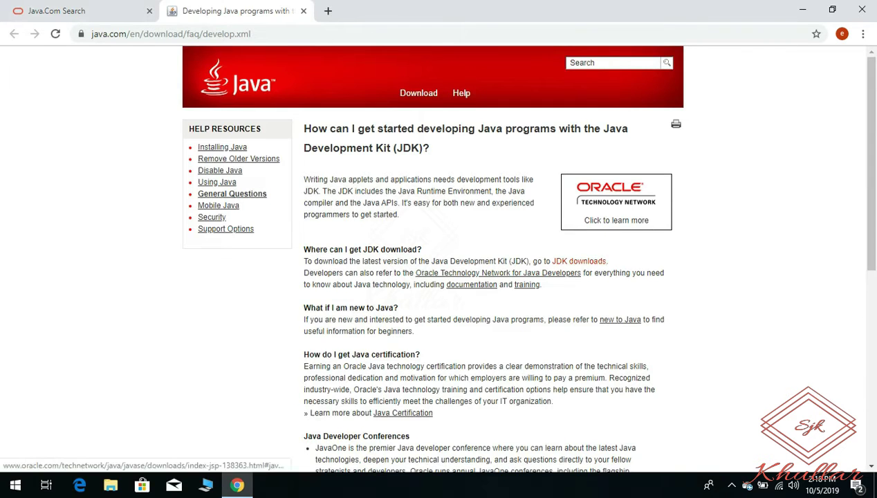
{"action": "left_click", "coordinate": [579, 261]}
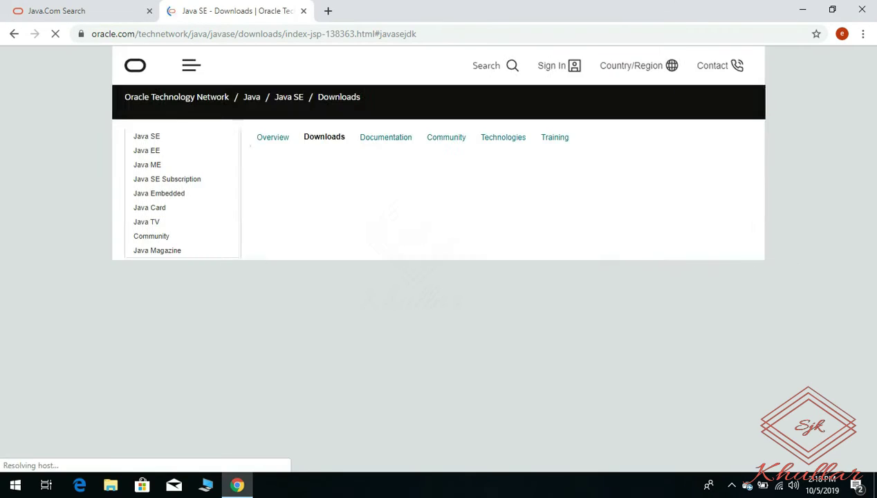
On the Java SE 13 page, accept the licence and download jdk-13_windows-x64_bin.exe.
{"action": "scroll", "coordinate": [431, 256], "scroll_direction": "down", "scroll_amount": 10}
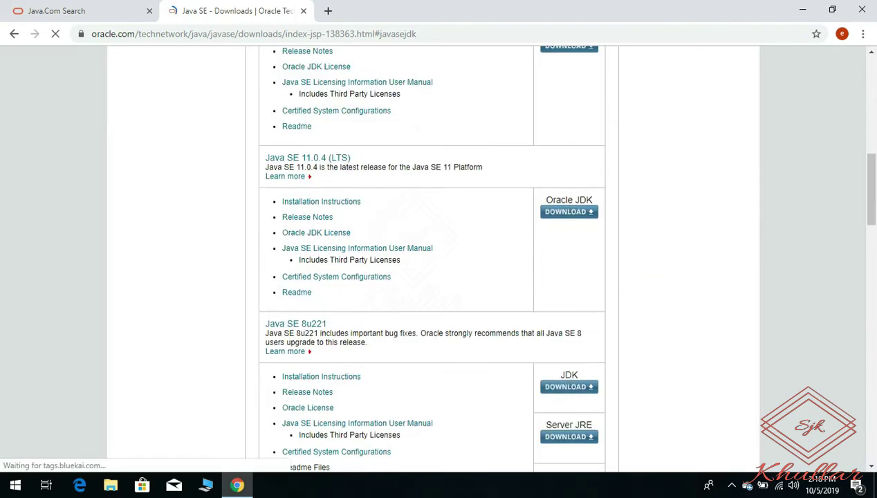
{"action": "scroll", "coordinate": [431, 256], "scroll_direction": "up", "scroll_amount": 12}
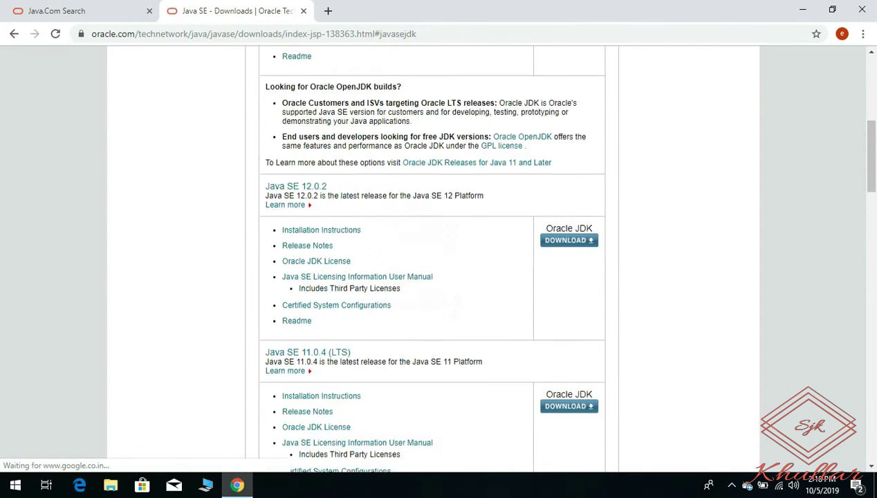
{"action": "left_click", "coordinate": [569, 164]}
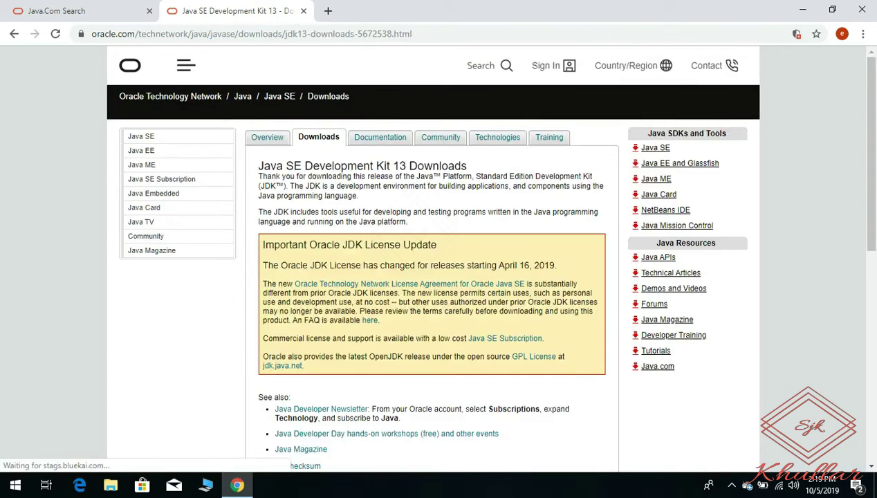
{"action": "scroll", "coordinate": [432, 256], "scroll_direction": "down", "scroll_amount": 3}
{"action": "scroll", "coordinate": [432, 256], "scroll_direction": "down", "scroll_amount": 2}
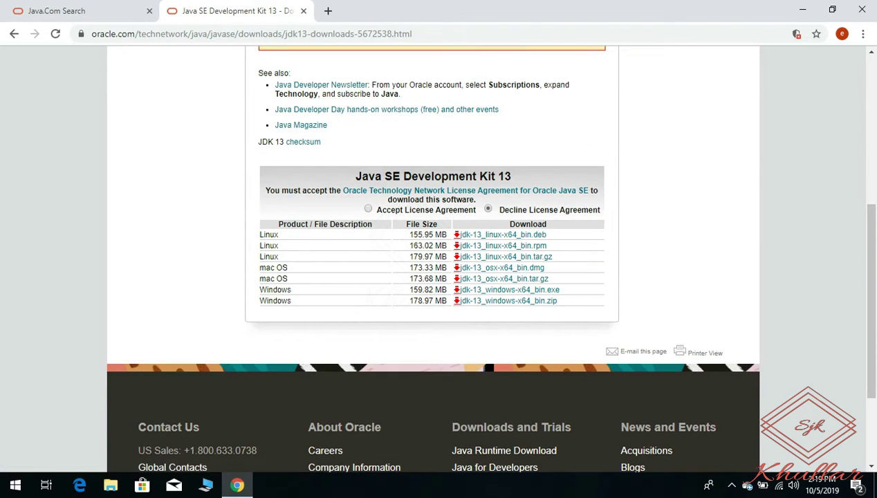
{"action": "left_click", "coordinate": [369, 209]}
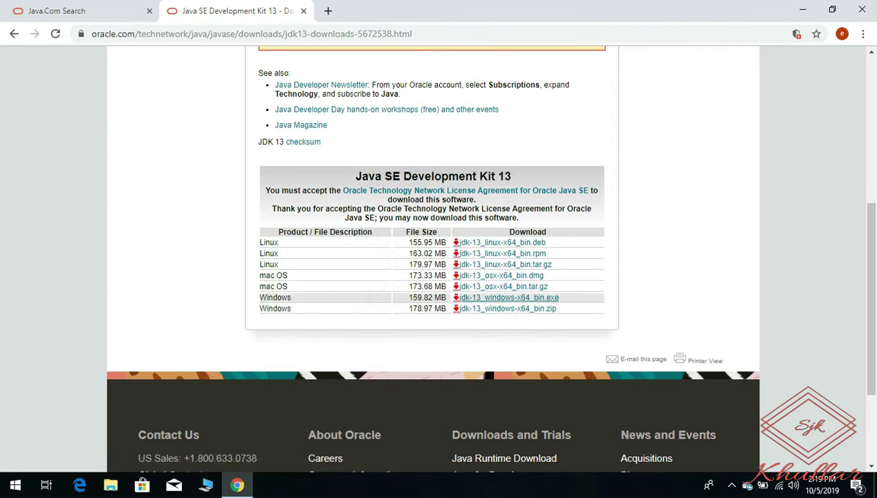
{"action": "left_click", "coordinate": [509, 297]}
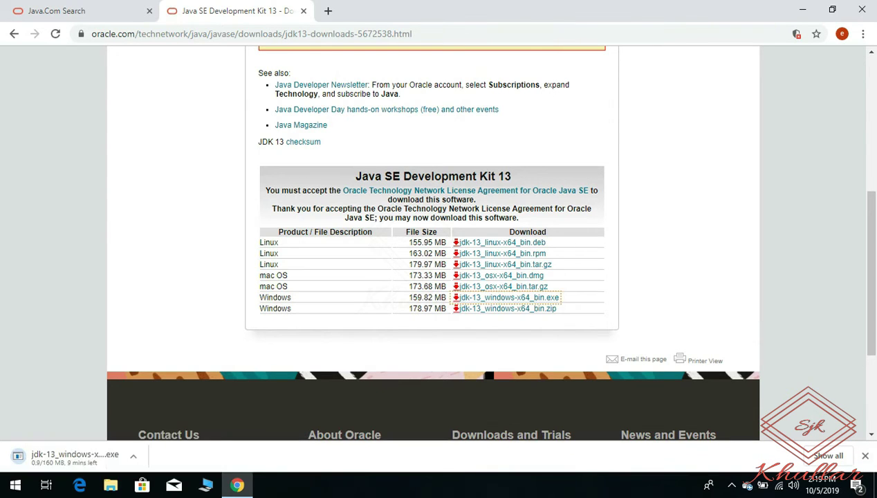
Exit Chrome despite the download in progress, then open File Explorer.
{"action": "left_click", "coordinate": [863, 10]}
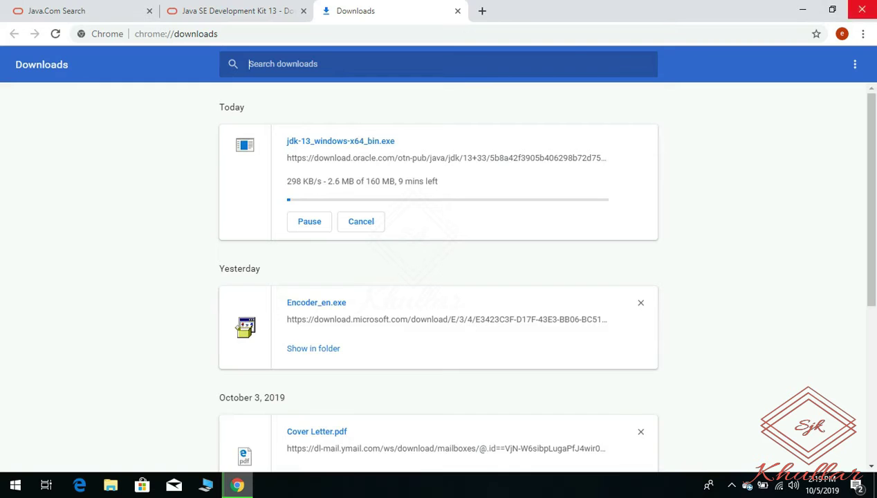
{"action": "left_click", "coordinate": [862, 9]}
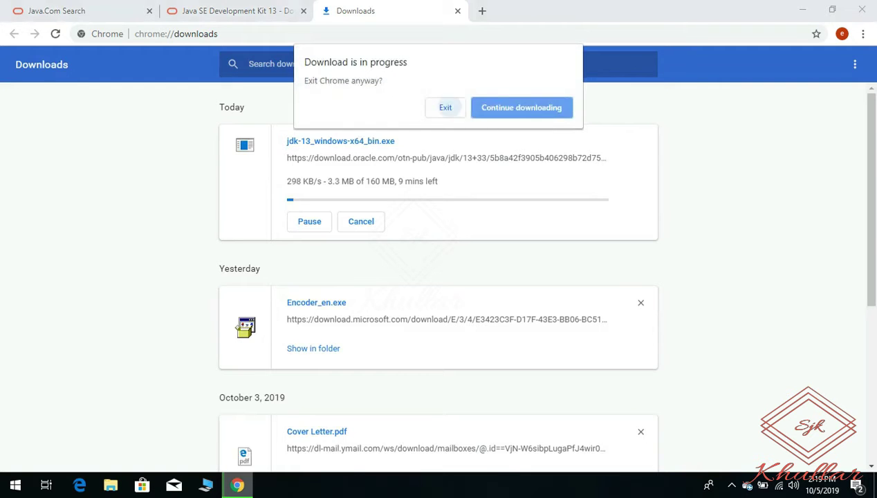
{"action": "left_click", "coordinate": [446, 107]}
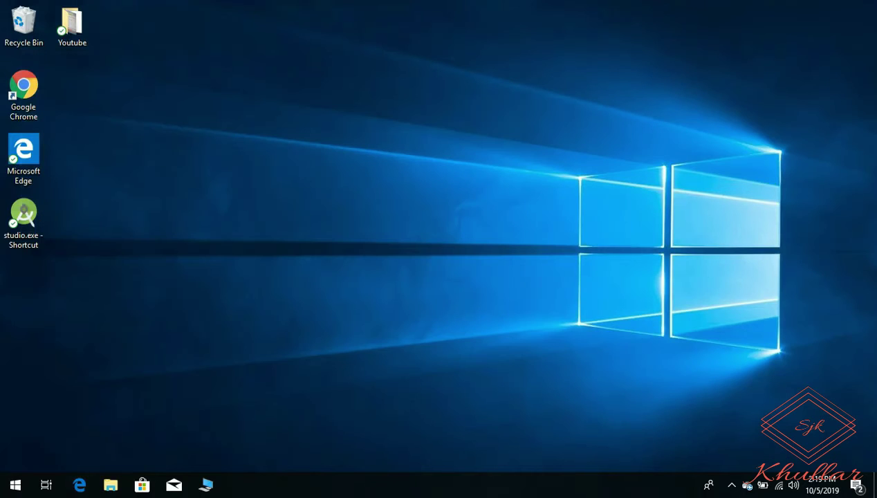
{"action": "left_click", "coordinate": [110, 485]}
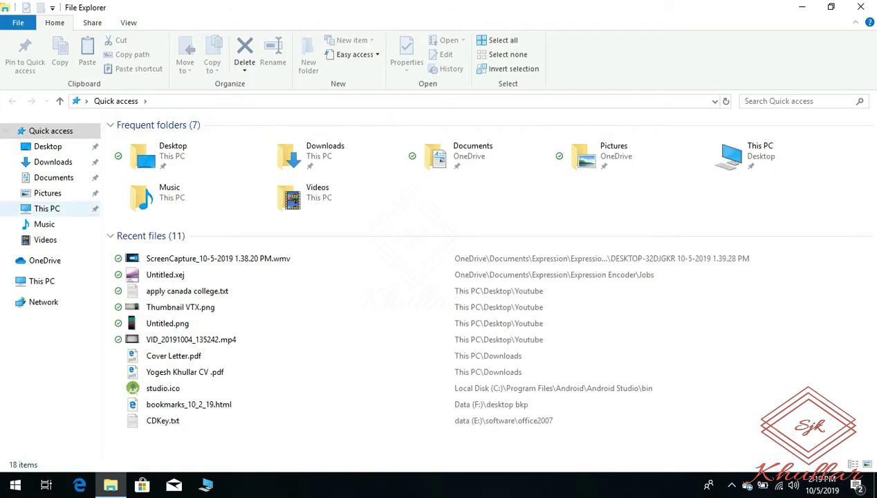
Browse to C:\Program Files\Java\jdk-13, select its full path, then close it and reopen This PC.
{"action": "left_click", "coordinate": [42, 281]}
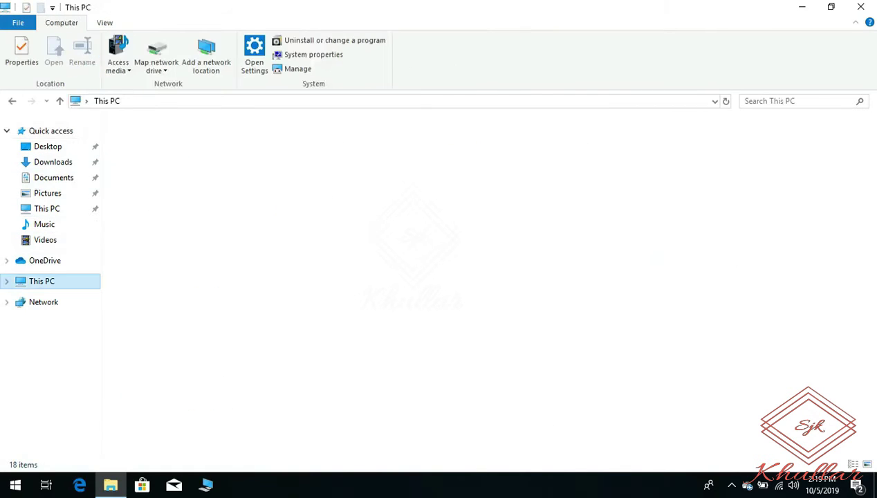
{"action": "double_click", "coordinate": [208, 248]}
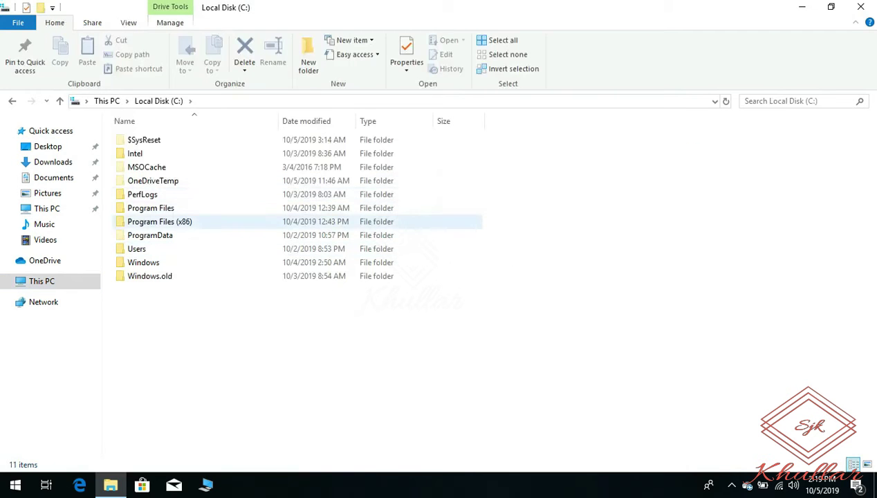
{"action": "double_click", "coordinate": [151, 208]}
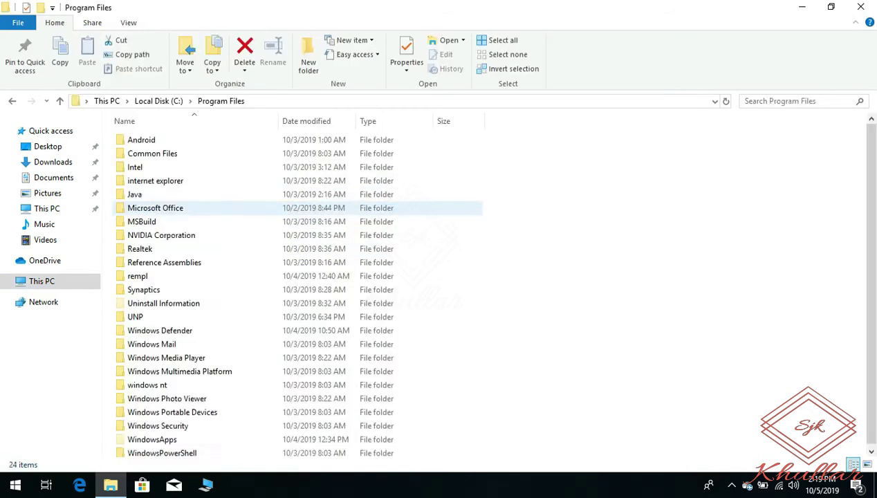
{"action": "double_click", "coordinate": [135, 194]}
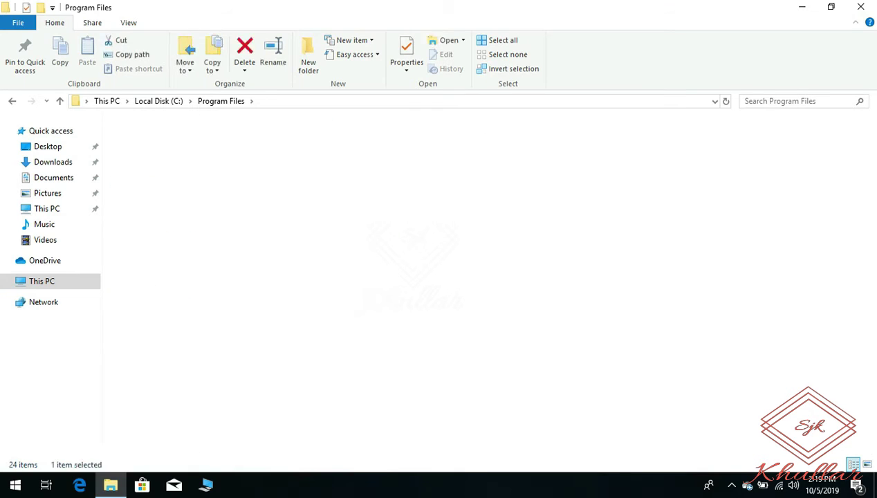
{"action": "double_click", "coordinate": [138, 140]}
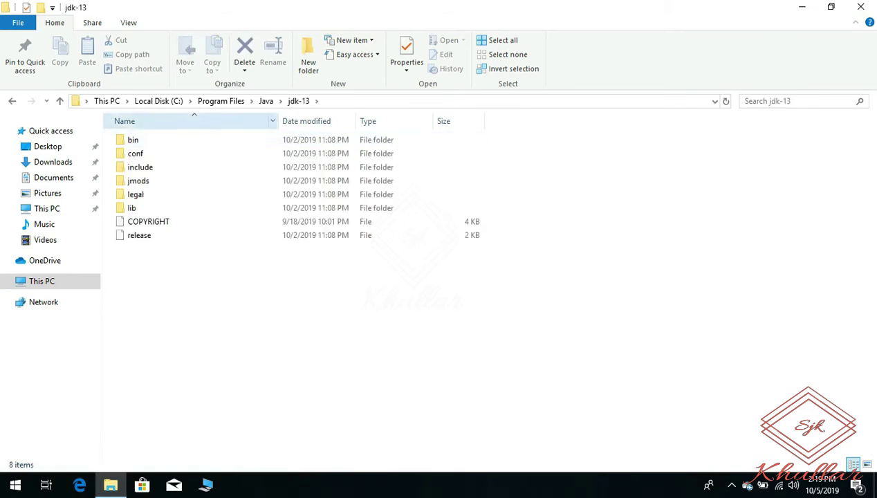
{"action": "left_click", "coordinate": [395, 101]}
{"action": "key", "text": "ctrl+c"}
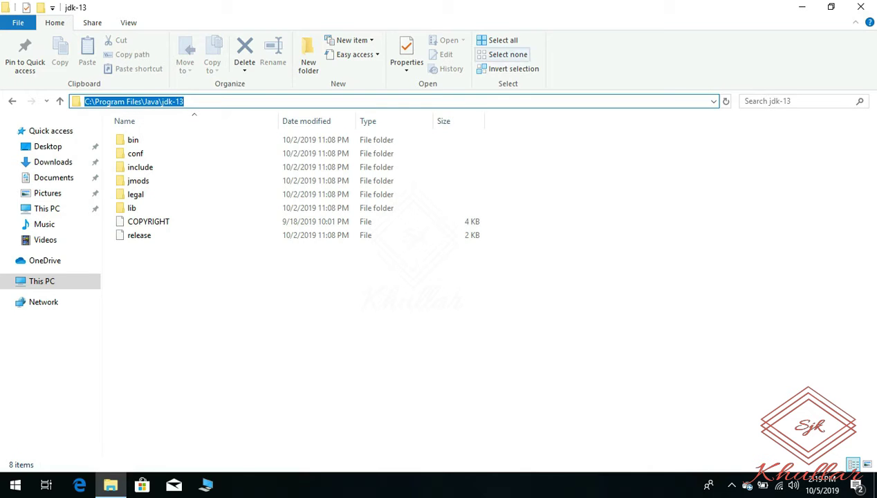
{"action": "left_click", "coordinate": [861, 6]}
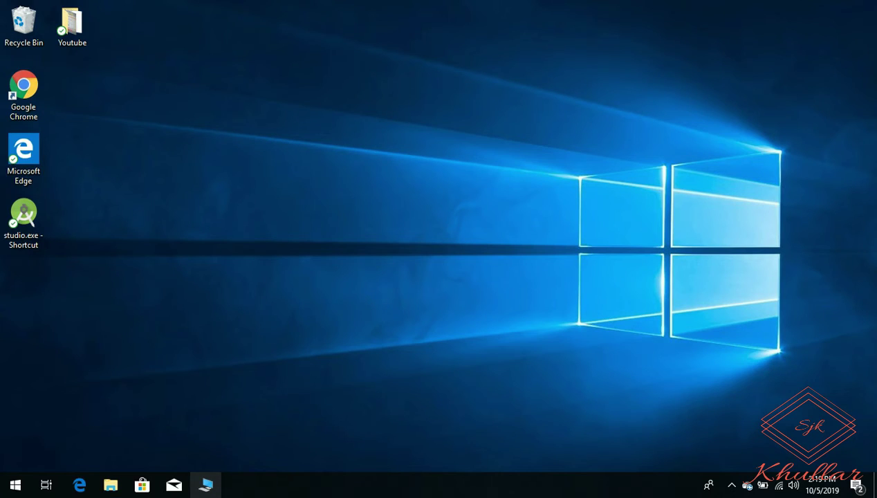
{"action": "key", "text": "super+e"}
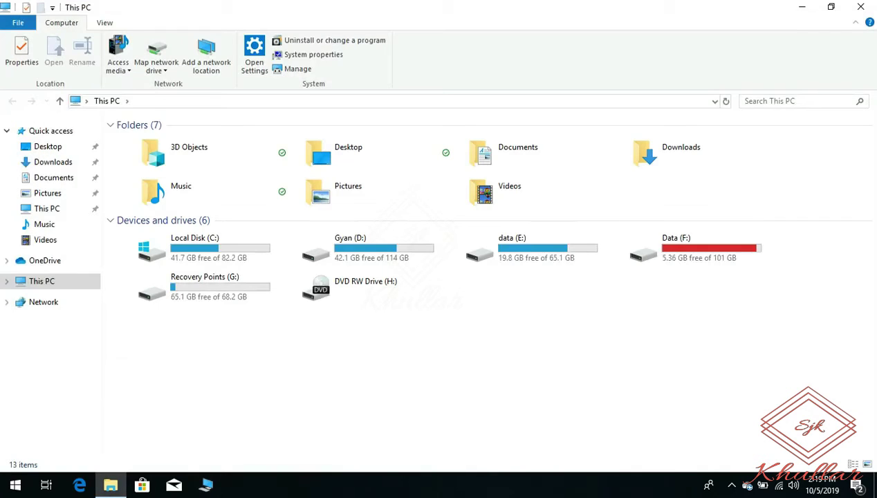
From This PC's Properties, go through Advanced system settings to Environment Variables and start a new user variable.
{"action": "right_click", "coordinate": [28, 281]}
{"action": "left_click", "coordinate": [67, 454]}
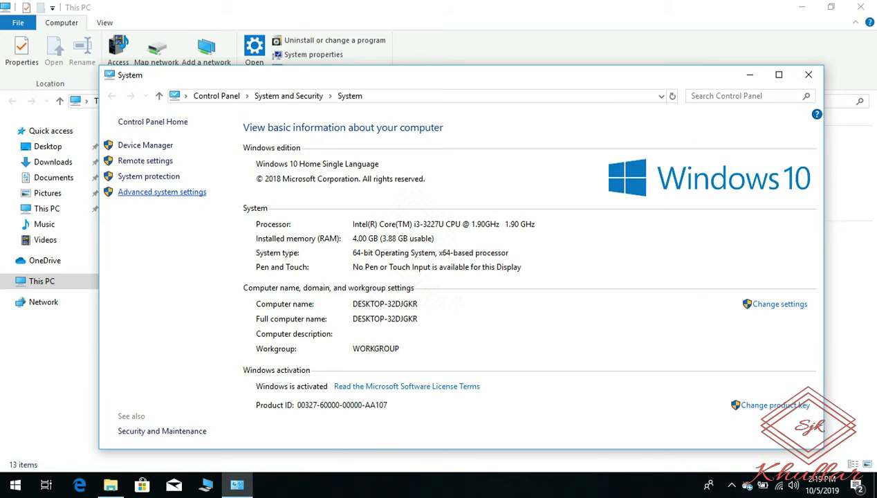
{"action": "left_click", "coordinate": [162, 192]}
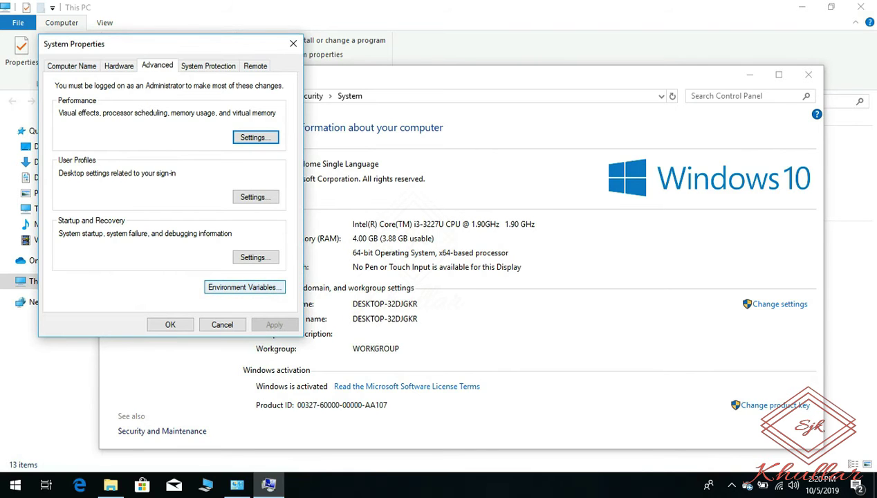
{"action": "left_click", "coordinate": [244, 286]}
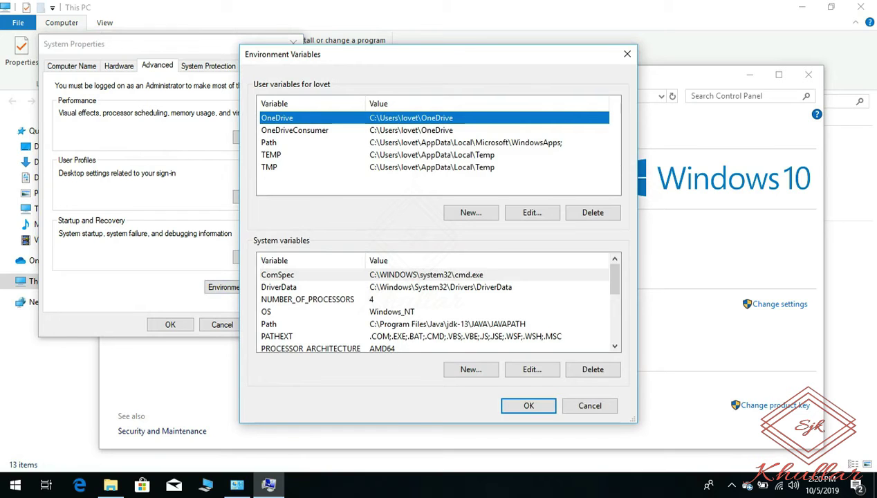
{"action": "left_click", "coordinate": [471, 212]}
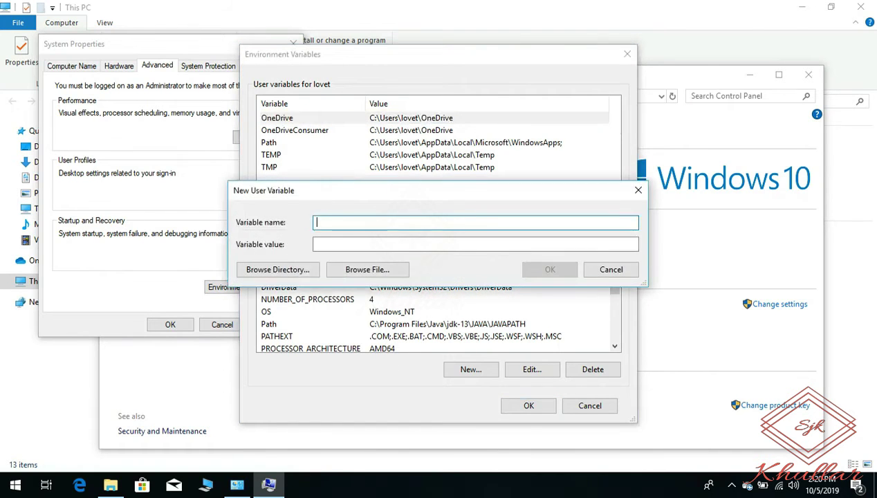
Create user variable JAVA_HOME with value C:\Program Files\Java\jdk-13.
{"action": "type", "text": "JAVA_HOME"}
{"action": "key", "text": "Tab"}
{"action": "key", "text": "ctrl+v"}
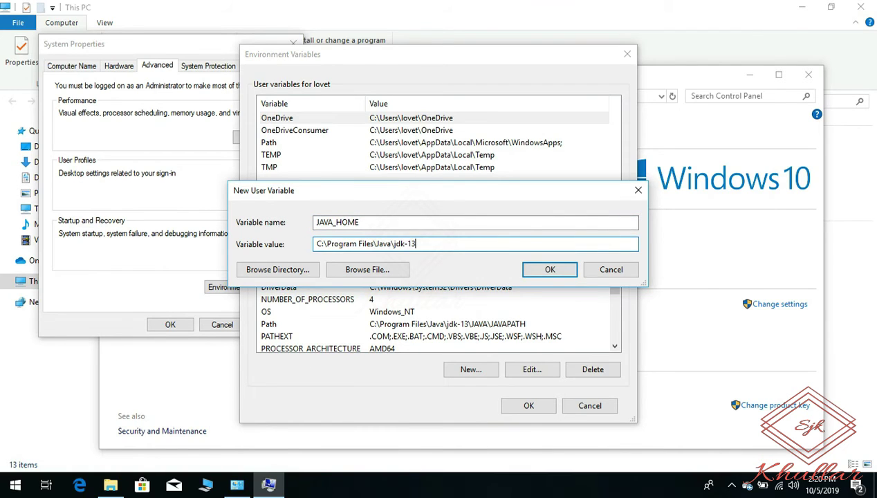
{"action": "key", "text": "Return"}
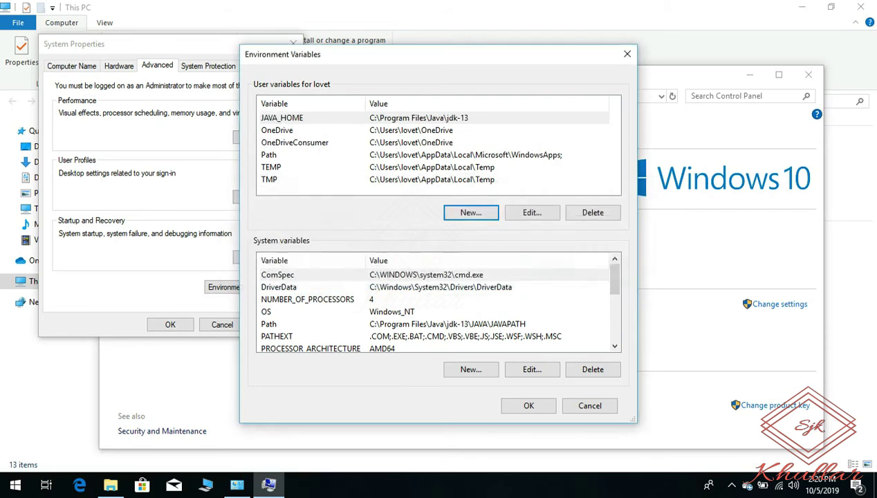
Add the same JAVA_HOME system variable pointing to the jdk-13 folder and apply the changes.
{"action": "left_click", "coordinate": [471, 369]}
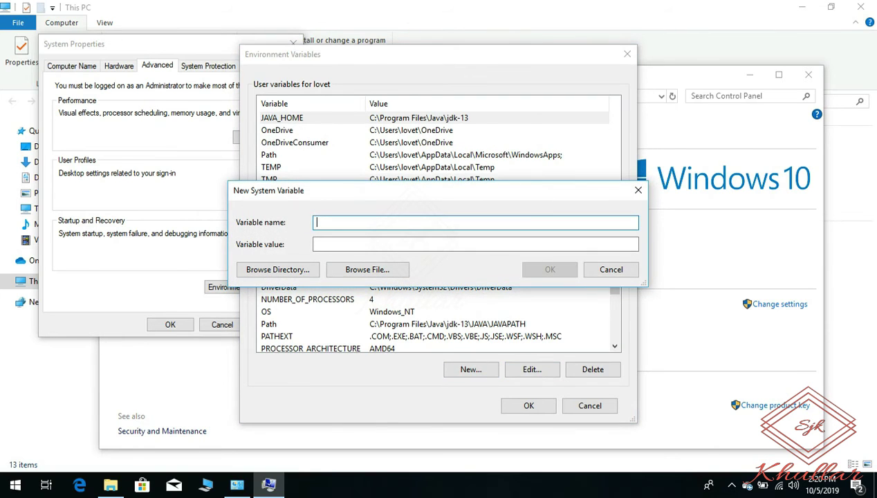
{"action": "type", "text": "JAVA_HOME"}
{"action": "left_click", "coordinate": [475, 243]}
{"action": "key", "text": "ctrl+v"}
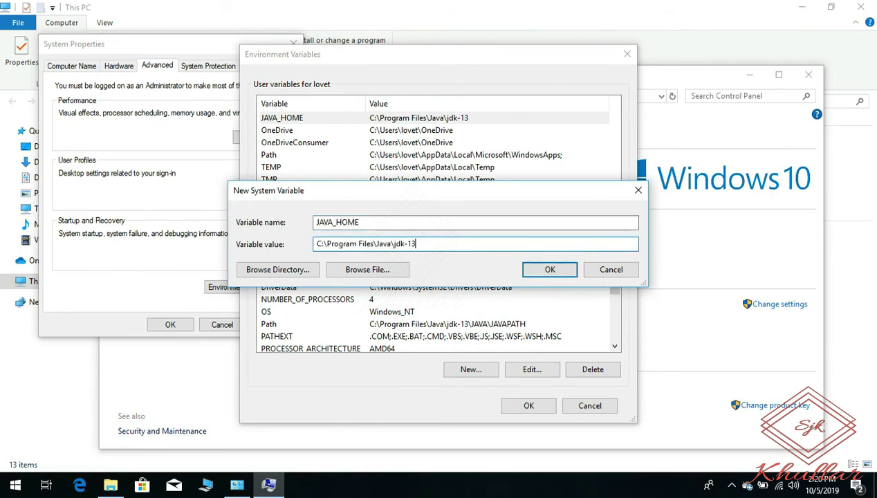
{"action": "left_click", "coordinate": [550, 269]}
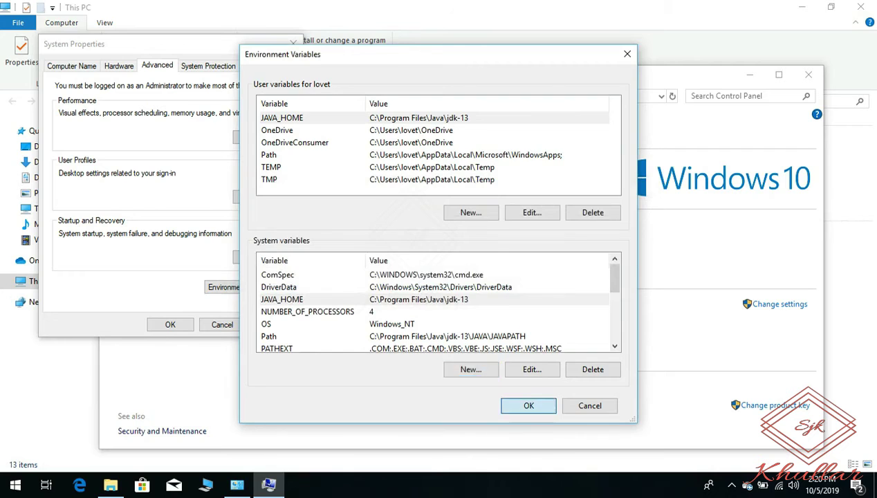
{"action": "key", "text": "Return"}
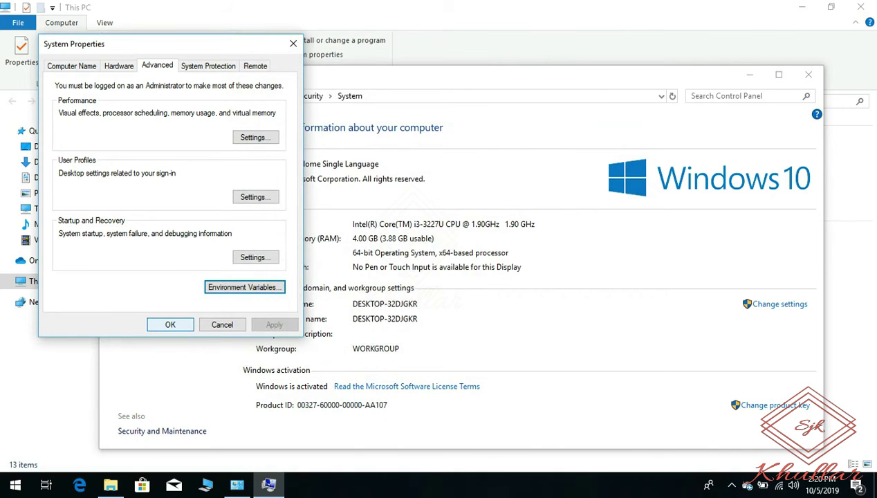
Close the System windows, run studio.exe from C:\Program Files\Android\Android Studio\bin, and dismiss its error.
{"action": "left_click", "coordinate": [170, 324]}
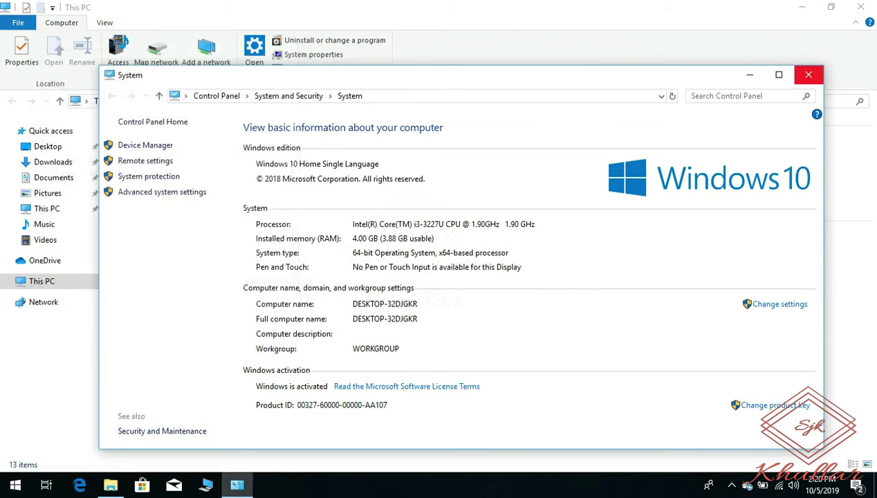
{"action": "left_click", "coordinate": [808, 74]}
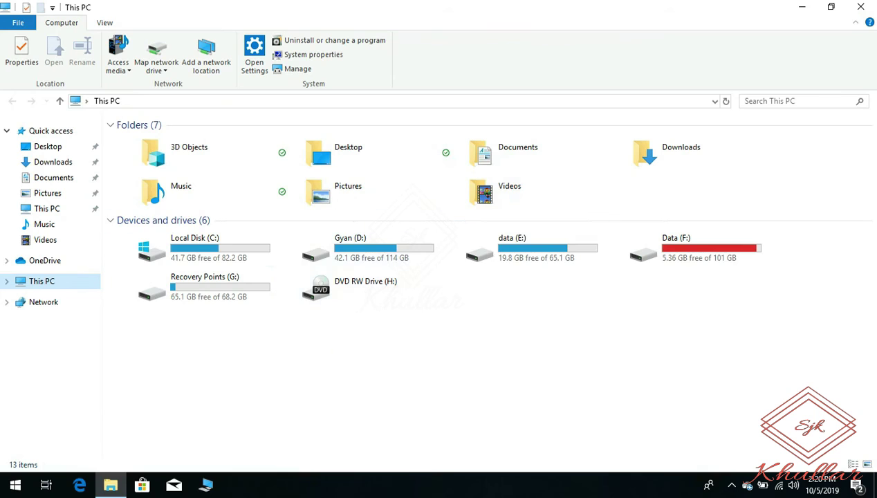
{"action": "double_click", "coordinate": [208, 245]}
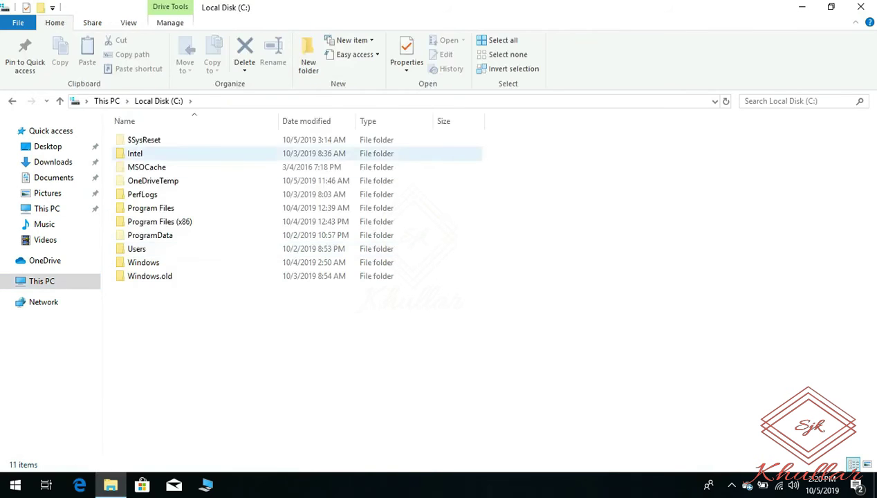
{"action": "double_click", "coordinate": [151, 207]}
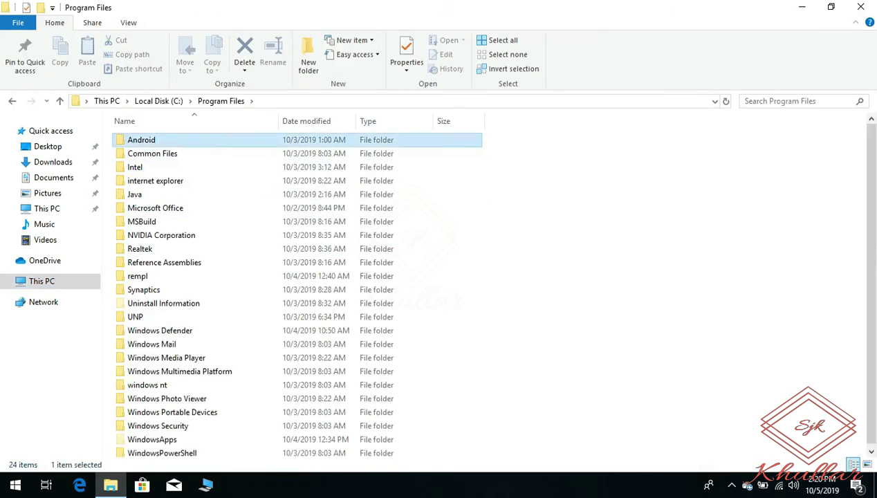
{"action": "double_click", "coordinate": [141, 139]}
{"action": "double_click", "coordinate": [149, 139]}
{"action": "double_click", "coordinate": [133, 139]}
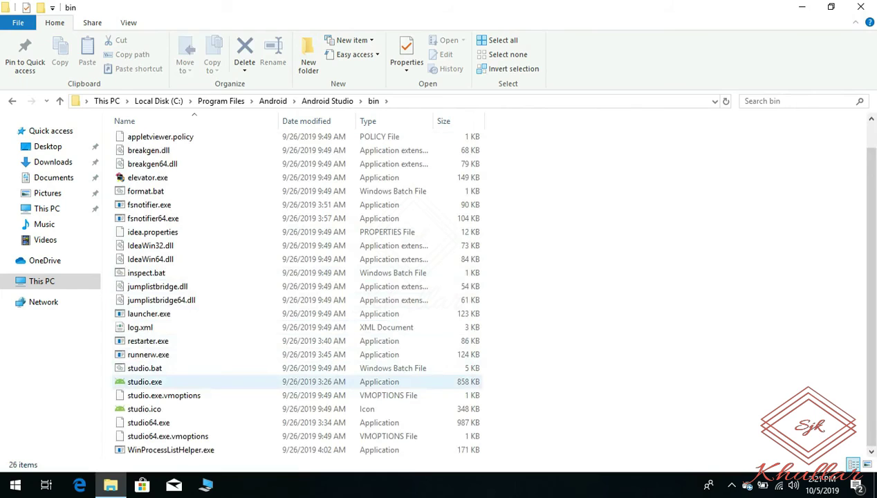
{"action": "double_click", "coordinate": [145, 382]}
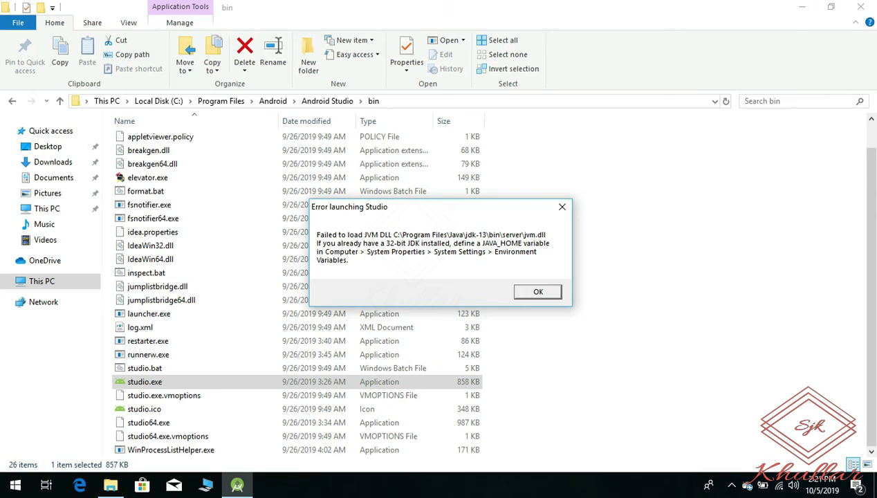
{"action": "key", "text": "Return"}
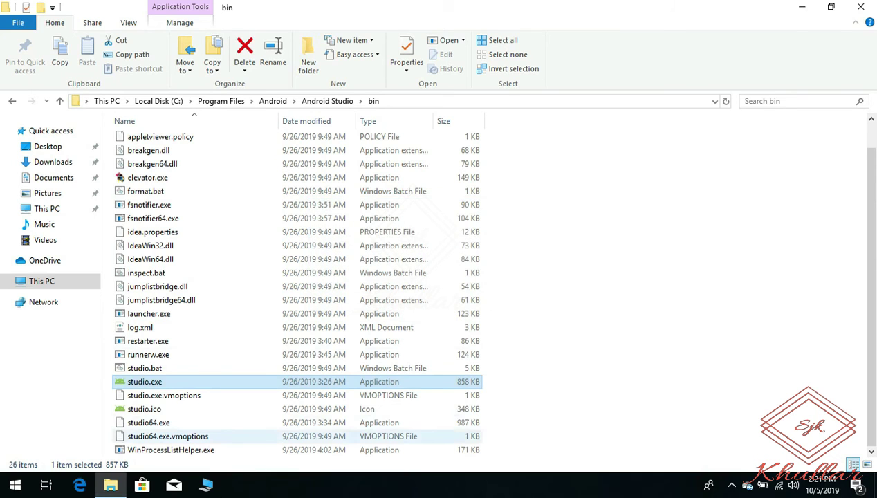
Run studio64.exe as administrator and minimize Explorer to show the Android Studio splash screen.
{"action": "left_click", "coordinate": [148, 423]}
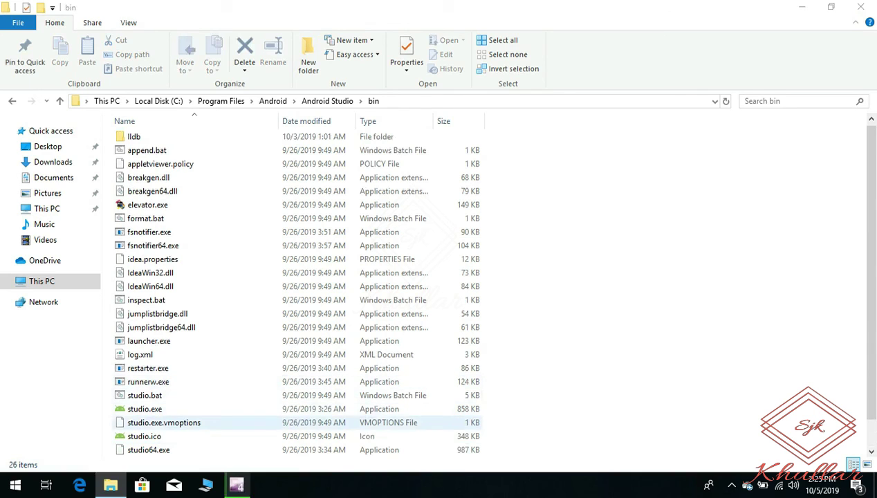
{"action": "left_click", "coordinate": [148, 450]}
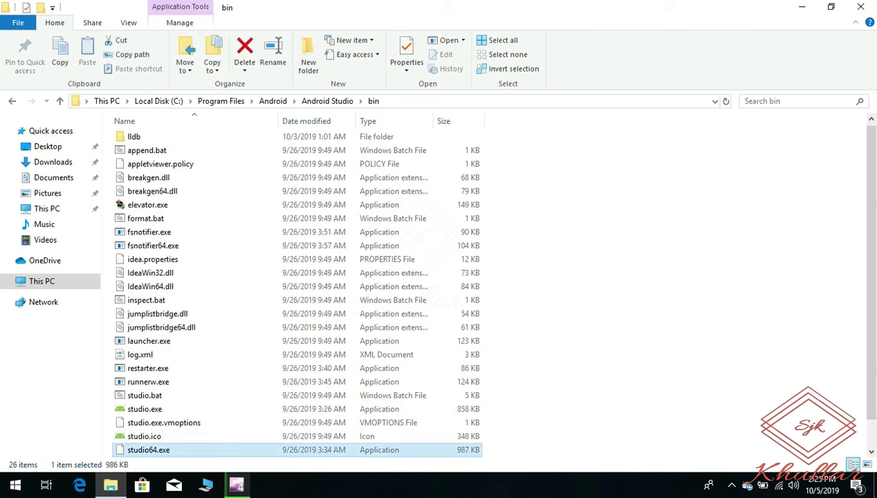
{"action": "right_click", "coordinate": [149, 448]}
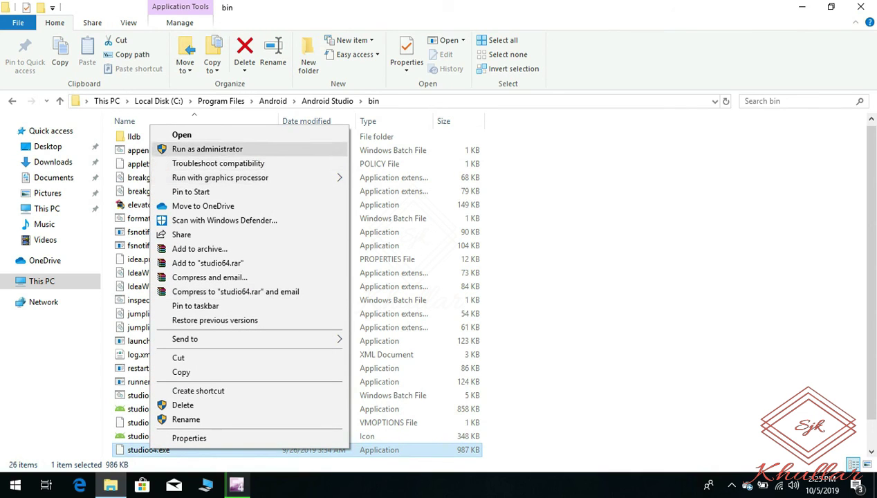
{"action": "left_click", "coordinate": [207, 149]}
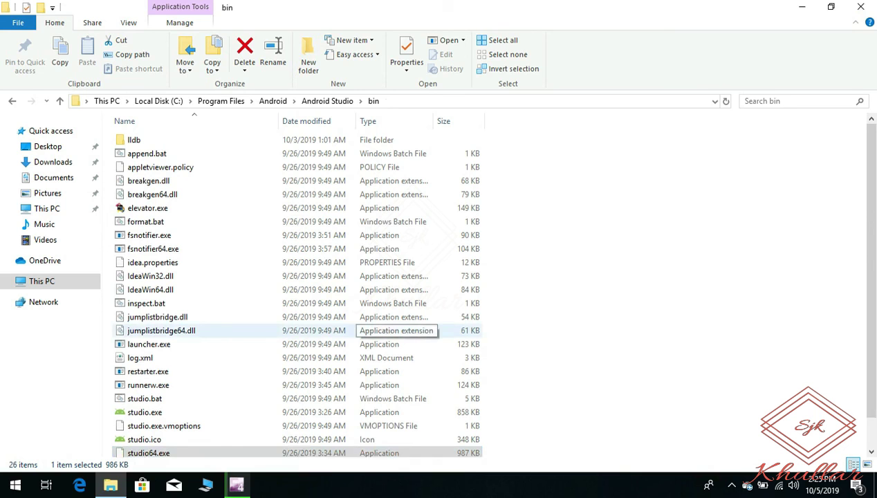
{"action": "left_click", "coordinate": [802, 7]}
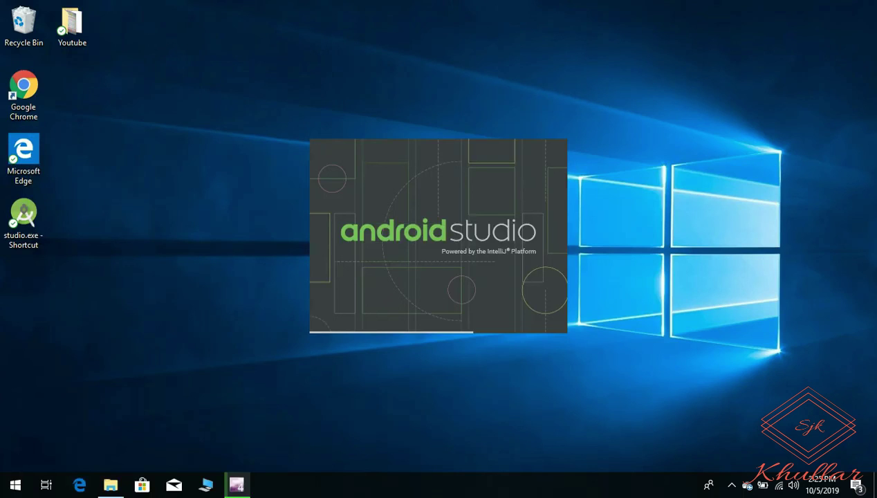